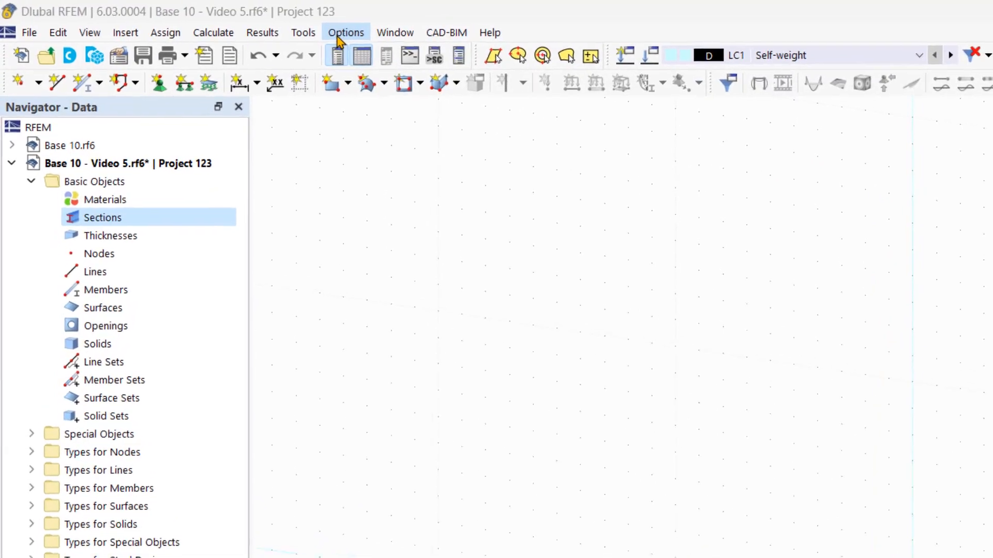
Step: Review the dark and white background presets available in the display properties, and close the settings
click(341, 33)
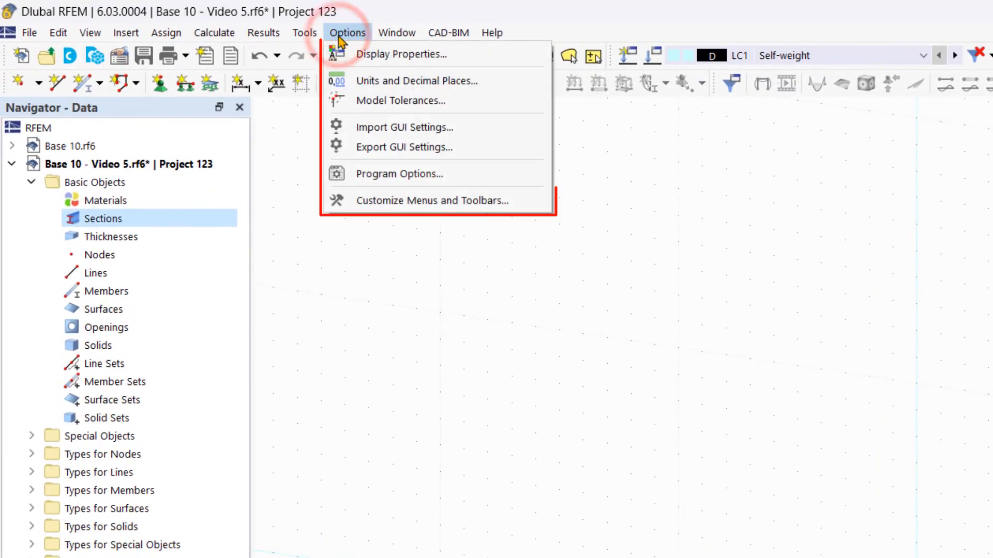
click(366, 54)
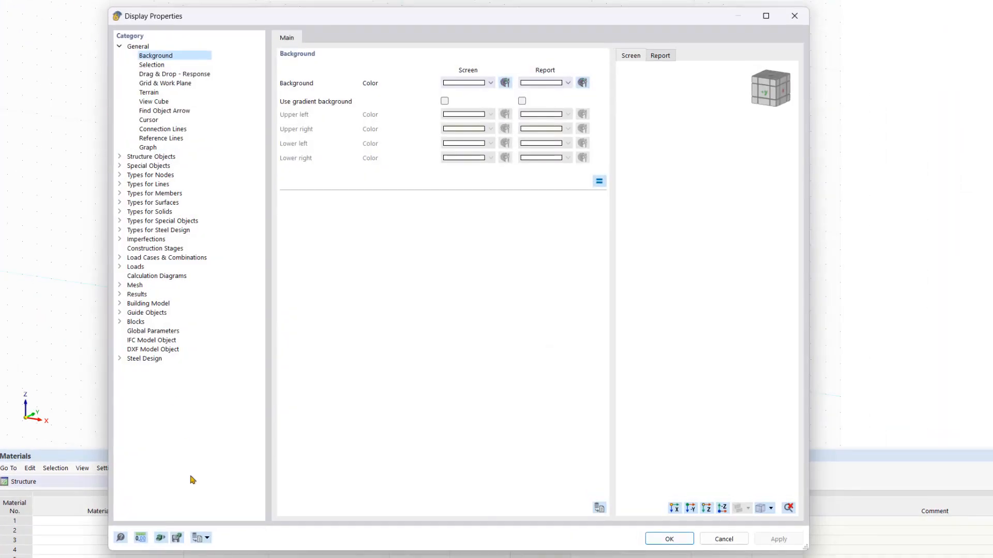
click(207, 539)
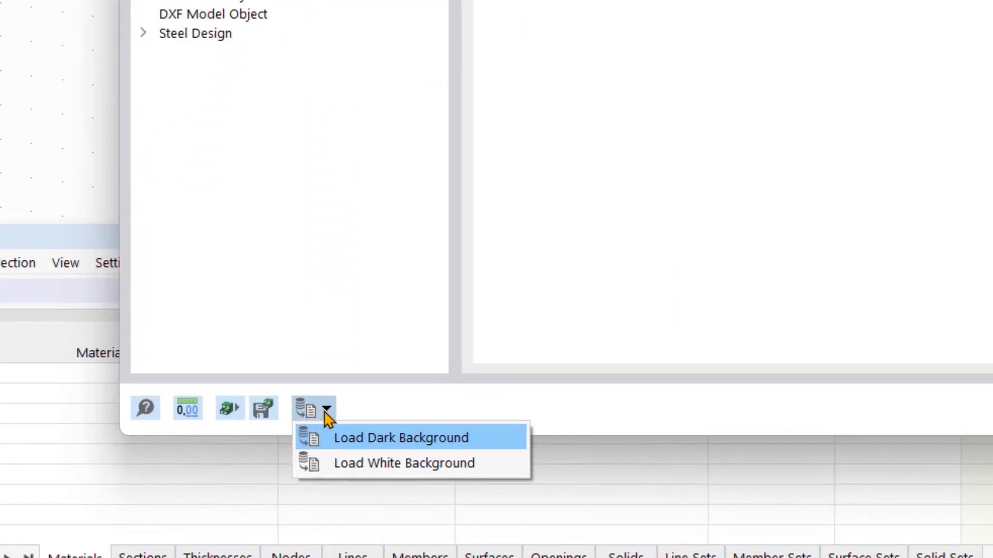
key(Down)
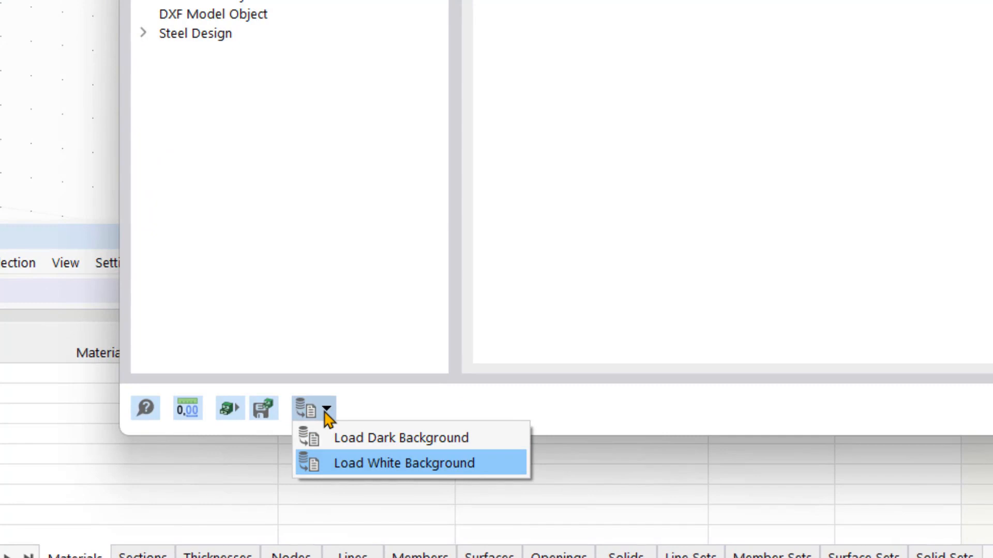
click(471, 254)
click(777, 471)
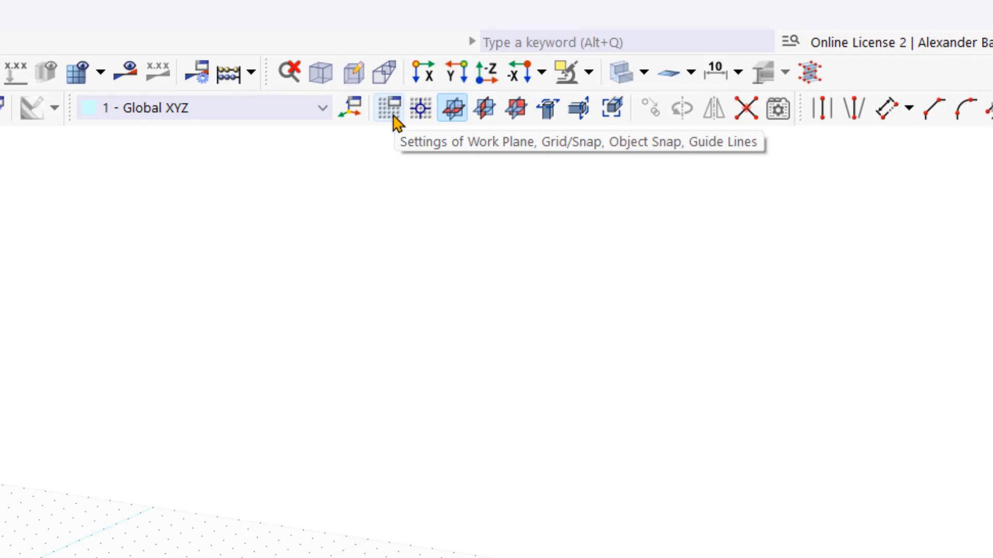
Step: Set the work plane orientation to XZ and the number of grid points to 50 in both directions, positive and negative
click(392, 111)
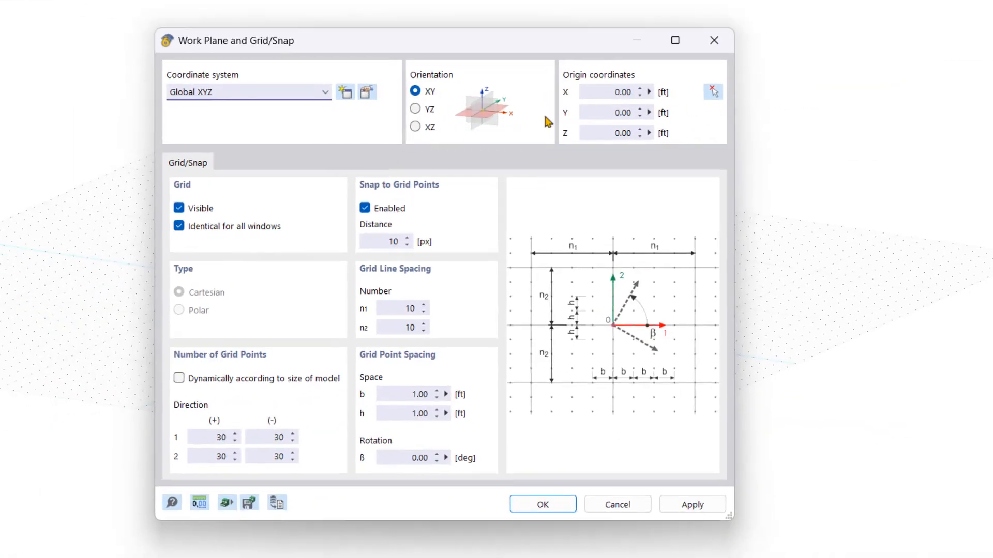
click(415, 127)
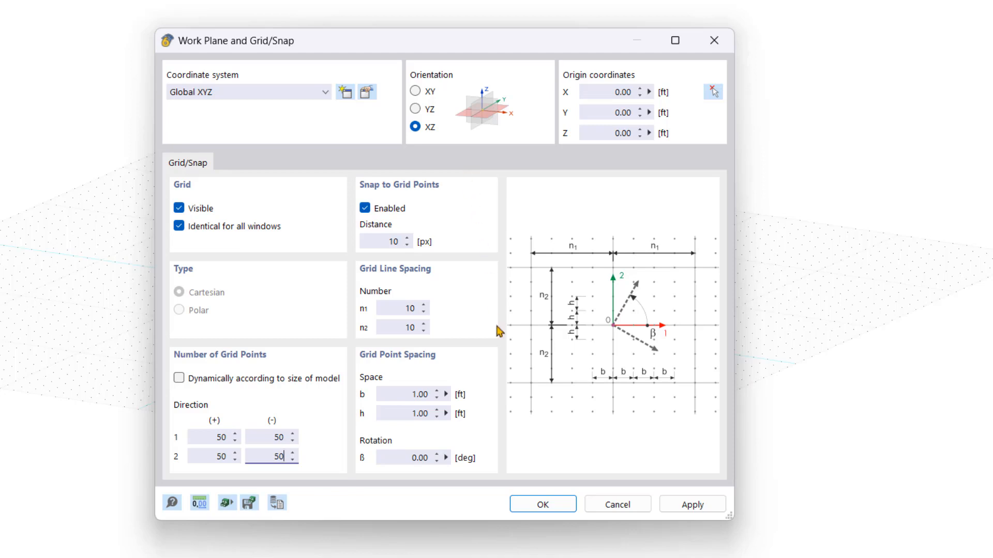
click(532, 503)
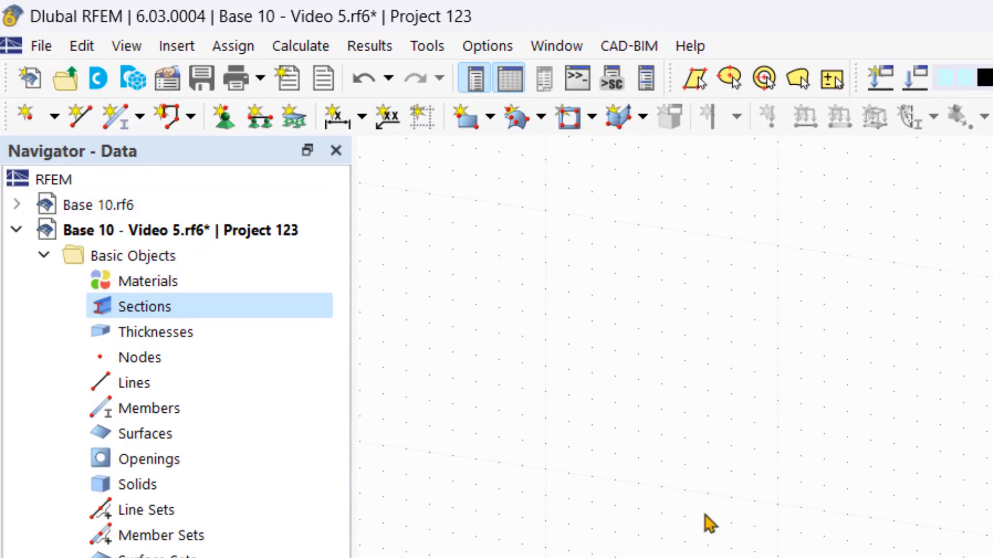
Step: Place one node at the origin and another at X 0, Y 0, Z 14.5 ft
click(28, 116)
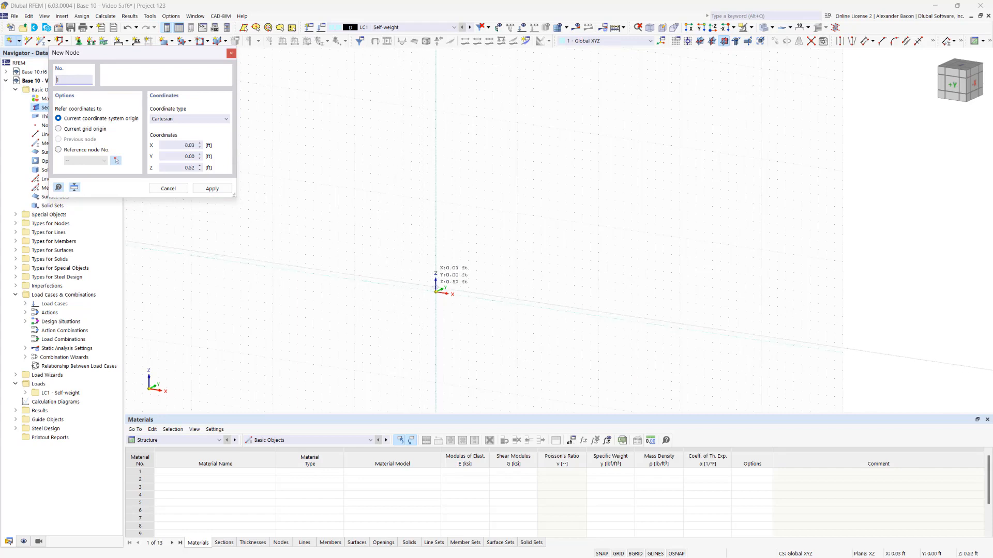
click(435, 292)
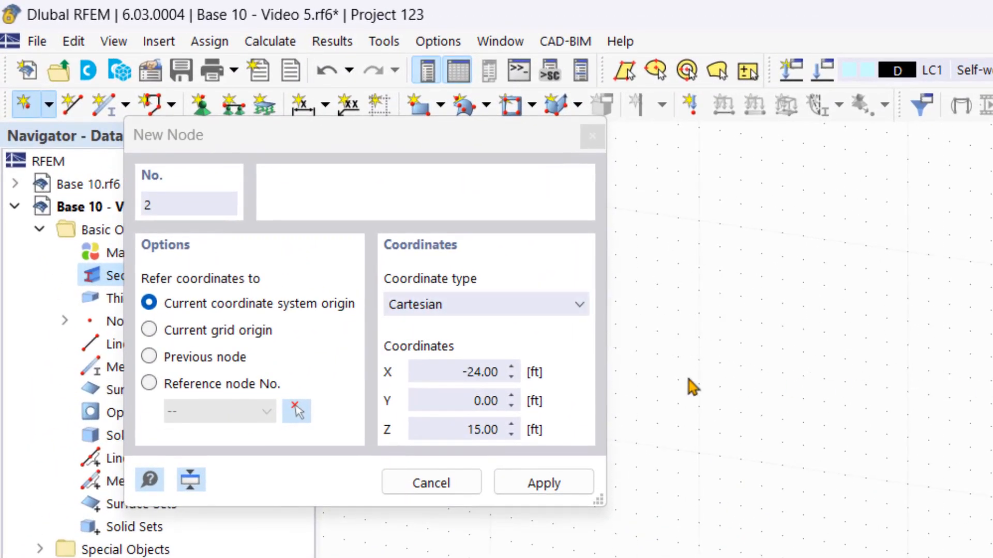
click(429, 377)
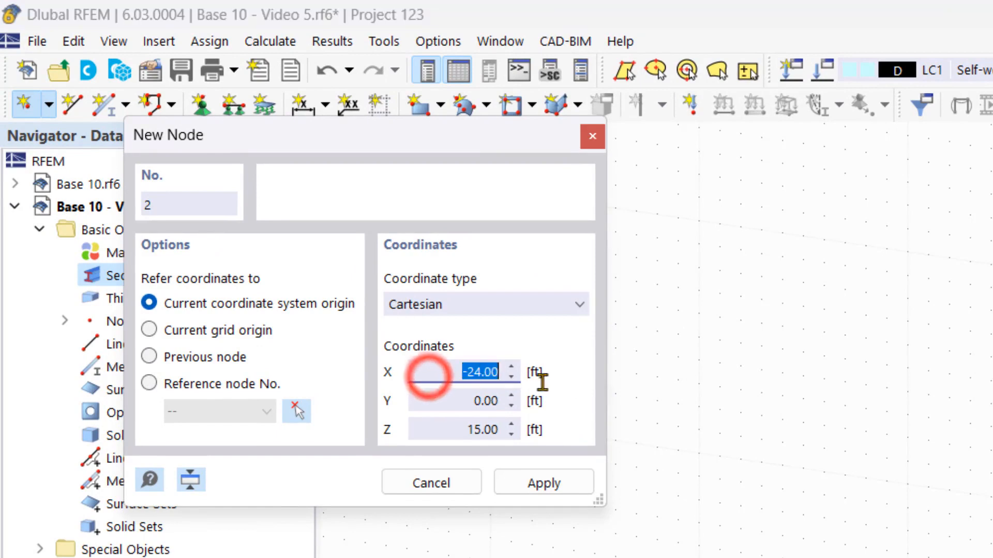
text(0)
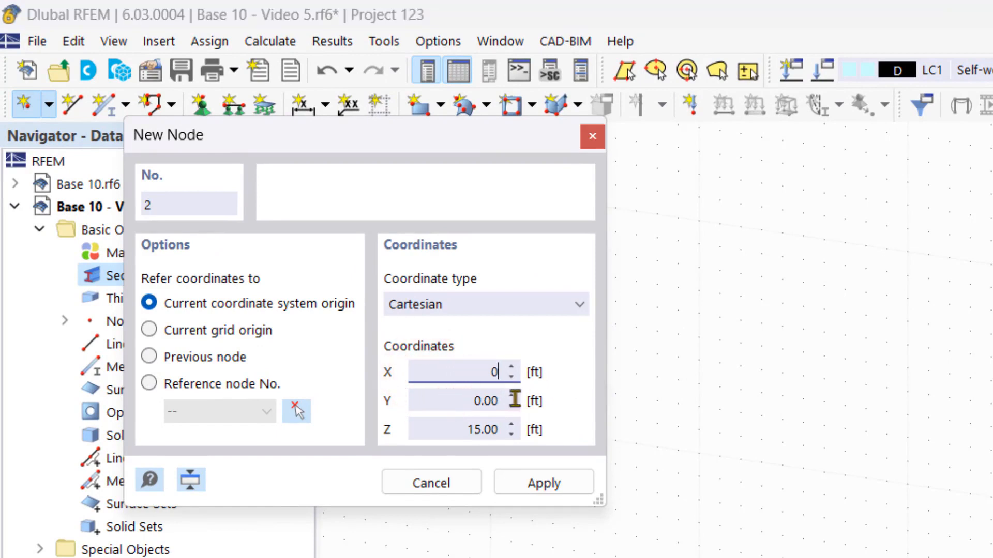
click(471, 428)
text(14.5)
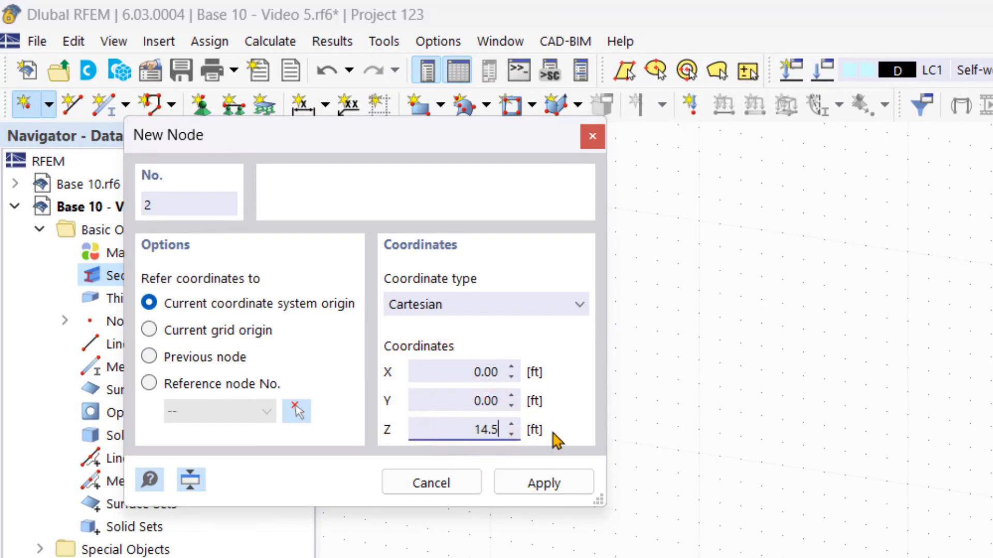
key(Return)
key(Escape)
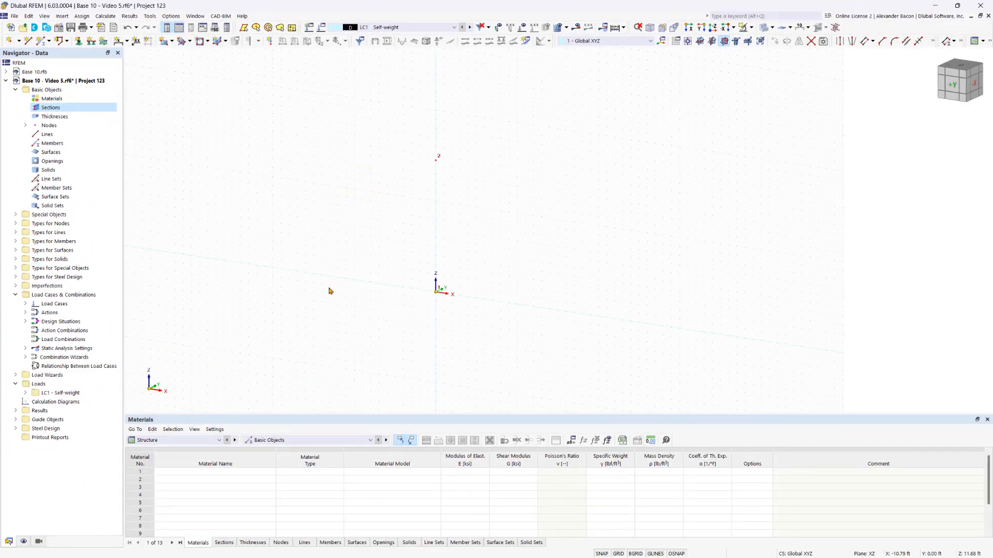
Step: Start a new member, review the available member types and keep the Beam type
double_click(42, 44)
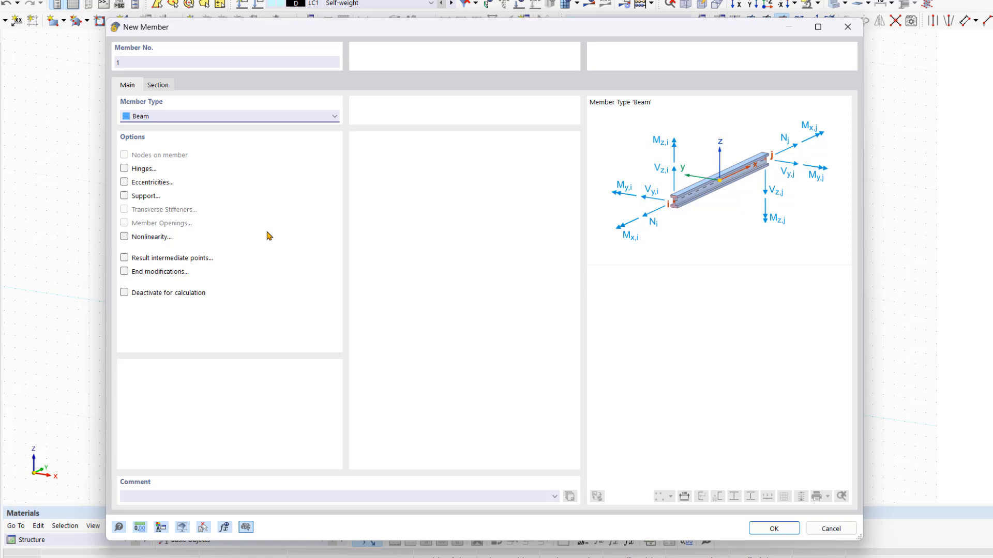
click(188, 116)
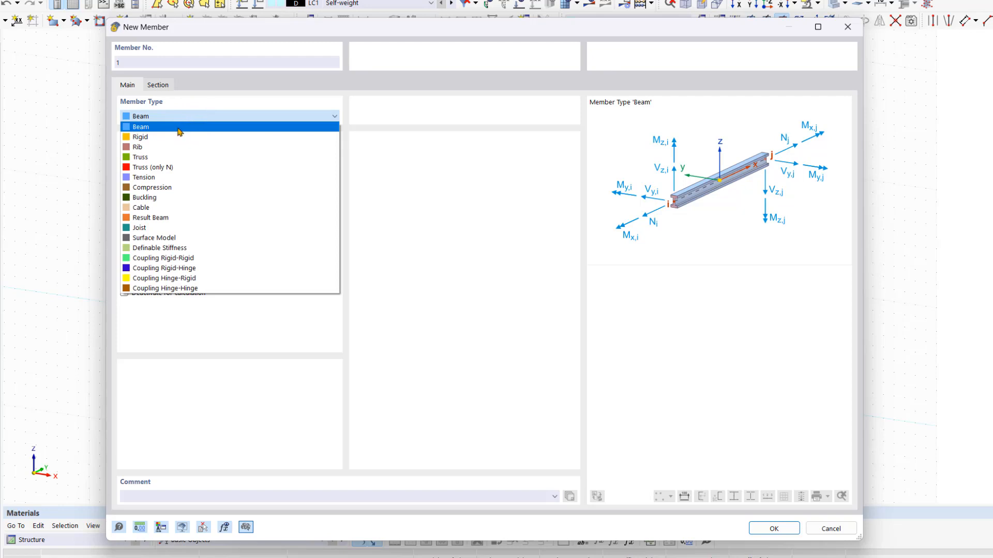
click(178, 128)
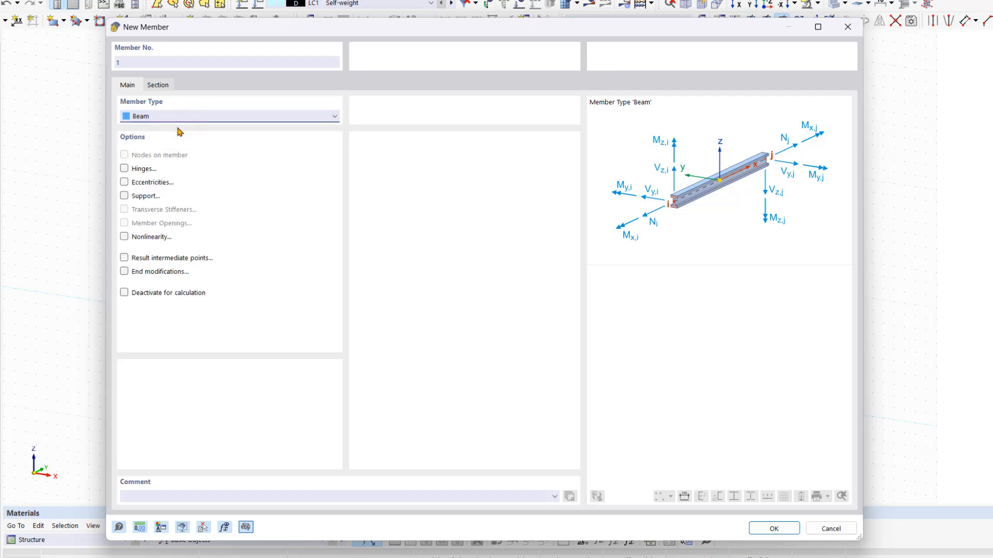
click(216, 118)
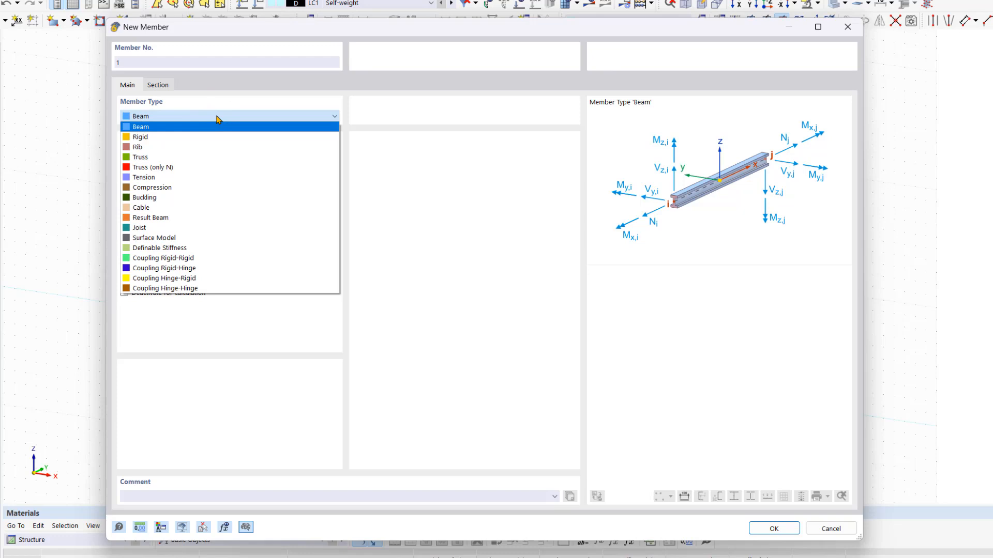
click(424, 186)
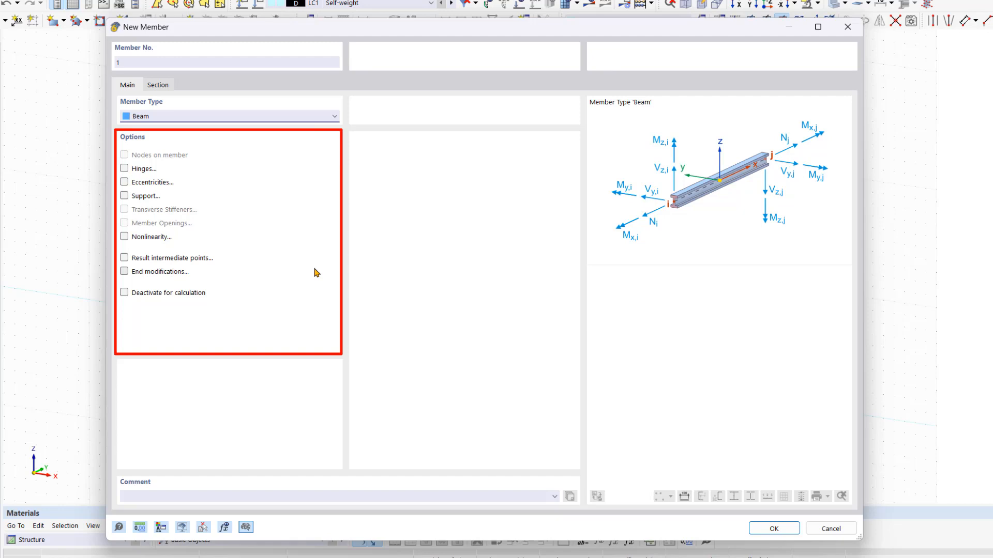
Step: Review the section distribution types for the new member and keep Uniform
click(164, 89)
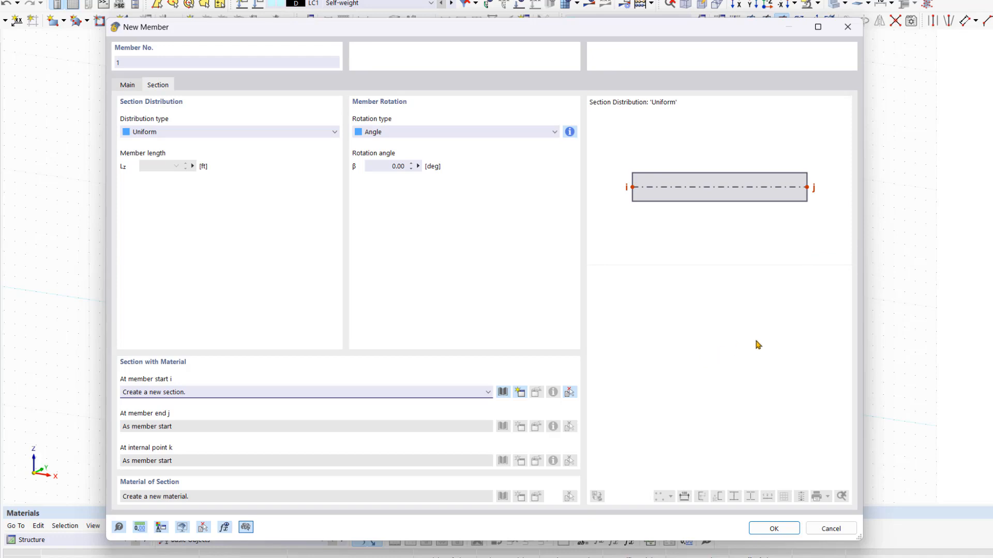
click(269, 133)
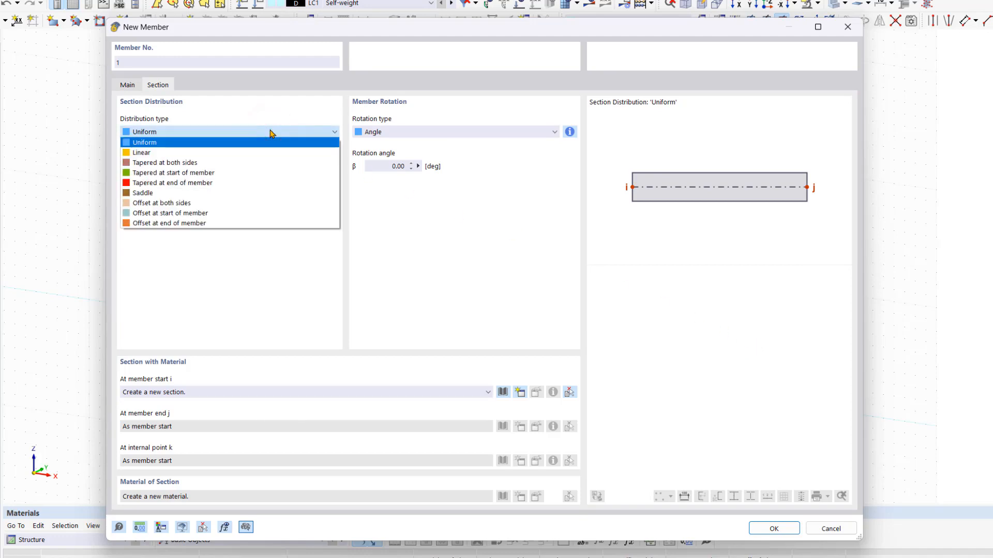
click(270, 132)
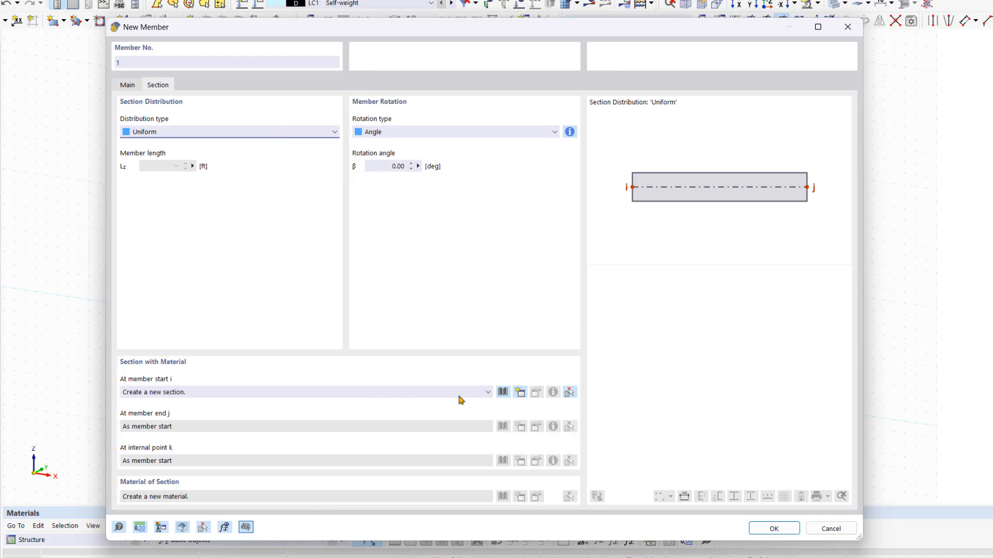
Step: Search the standardized I-section library for "AISC W" and select W 14x38 from AISC 15 for the member start
click(502, 395)
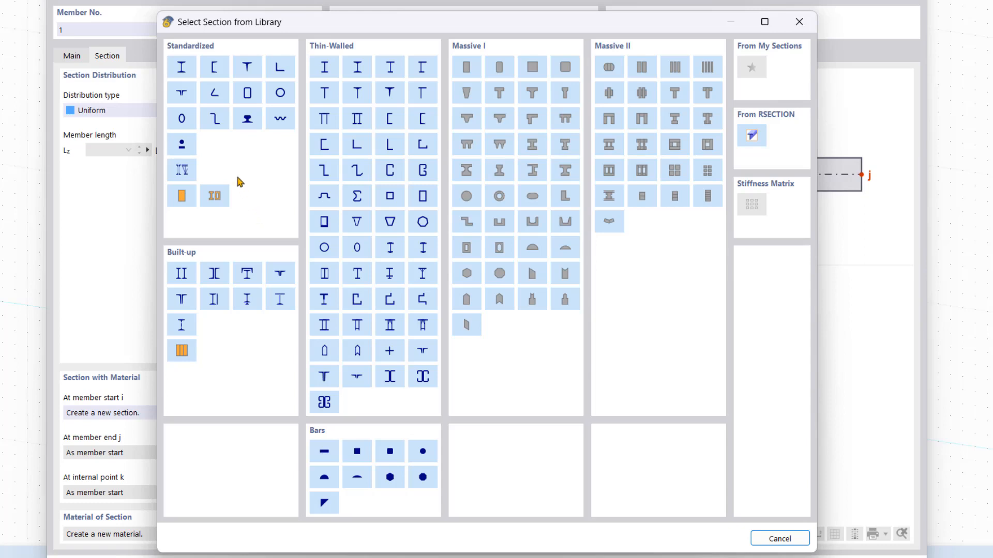
click(181, 67)
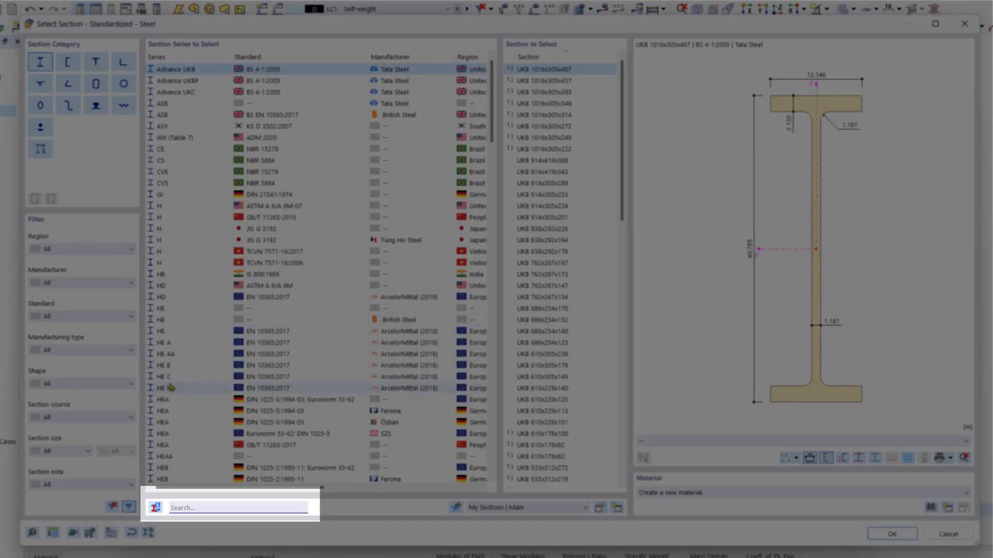
click(211, 506)
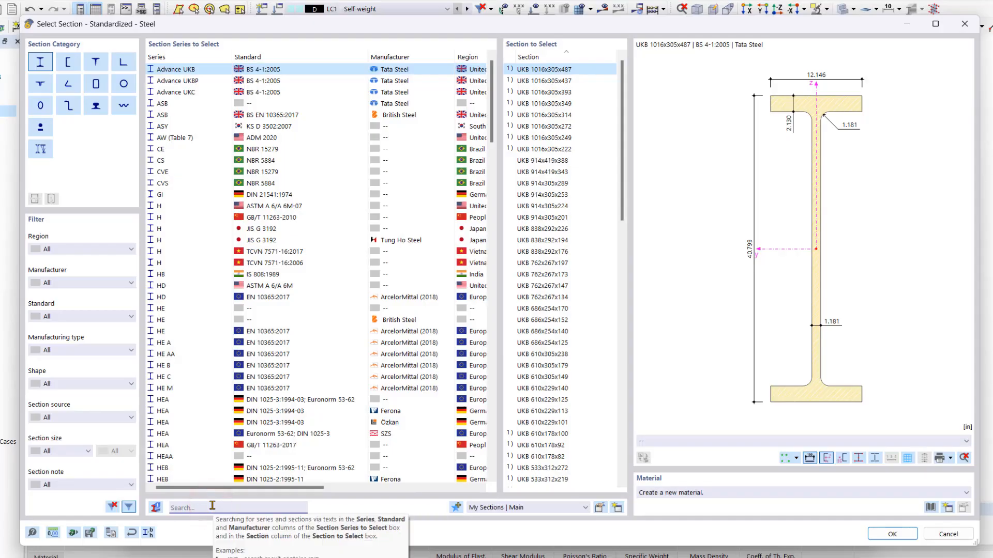
text(AI)
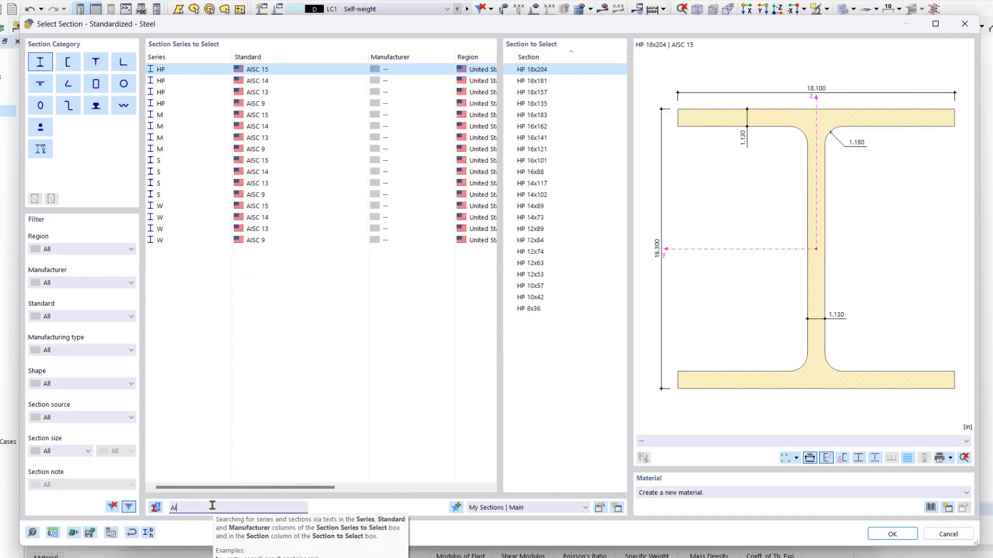
text(SC W)
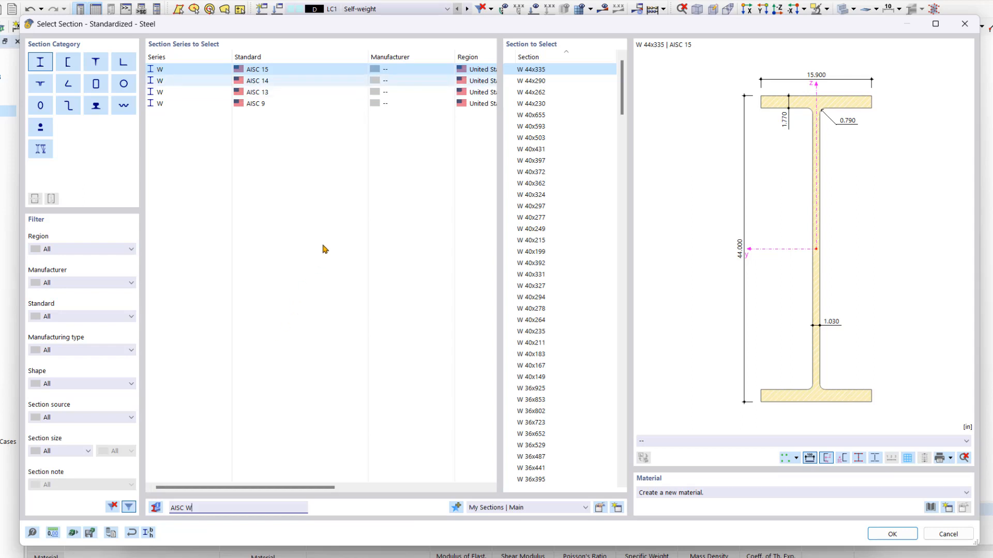
scroll(560, 275, down, 14)
scroll(551, 383, down, 20)
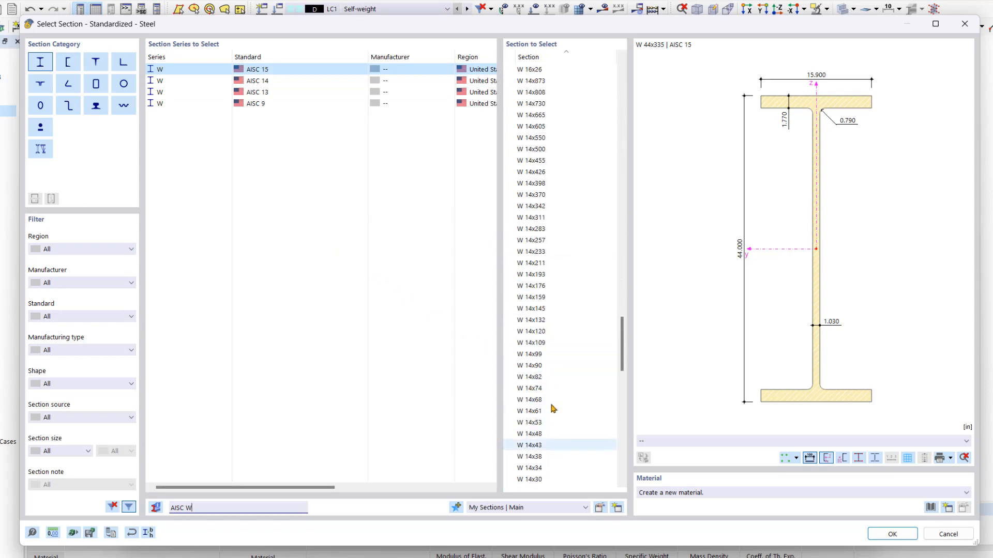
click(553, 454)
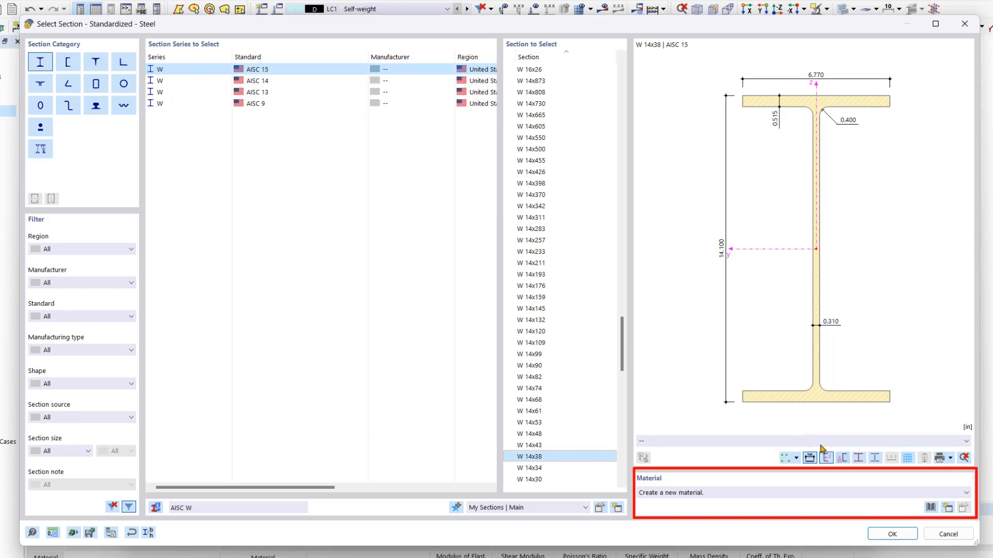
Step: Assign steel A992 (AISC 360-16) from the material library to the W 14x38 section
click(930, 508)
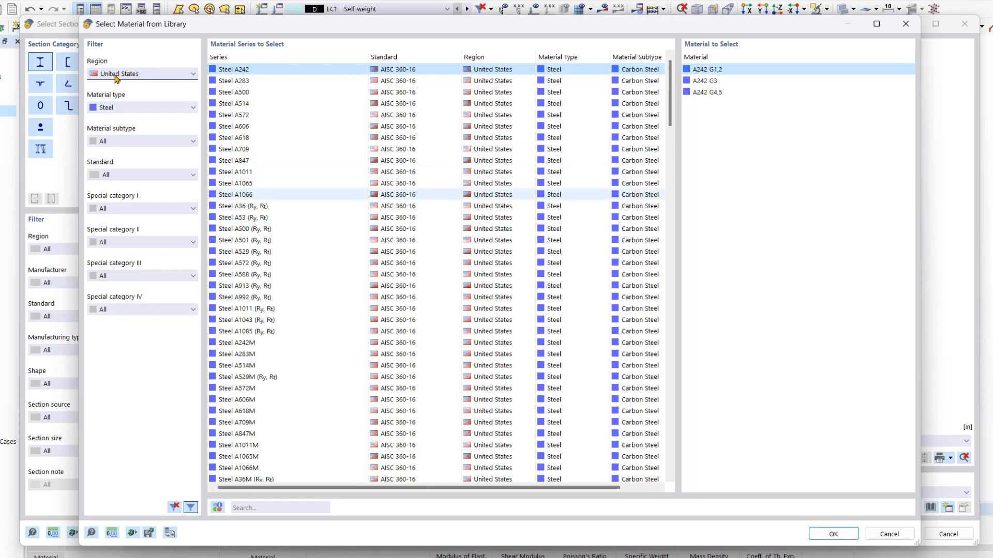
click(271, 298)
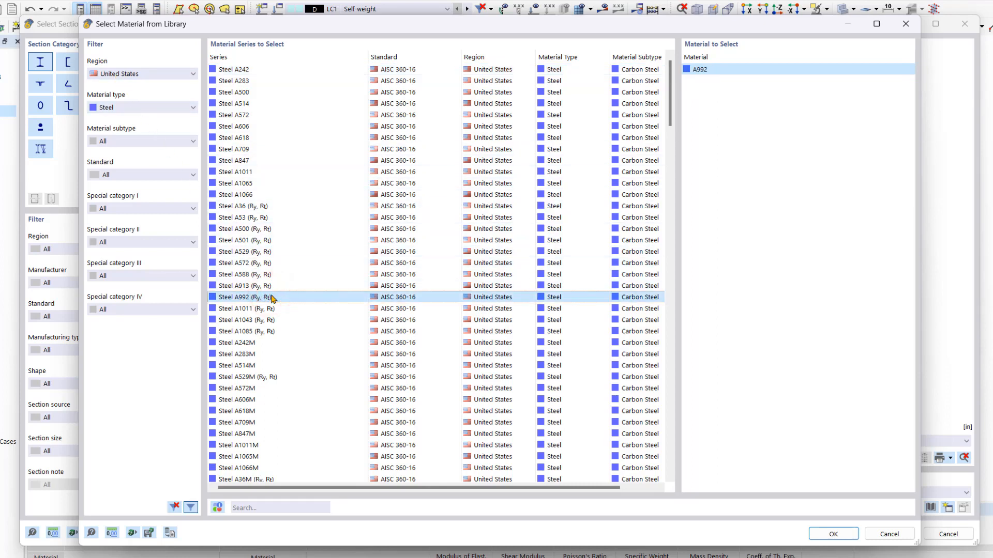
click(829, 535)
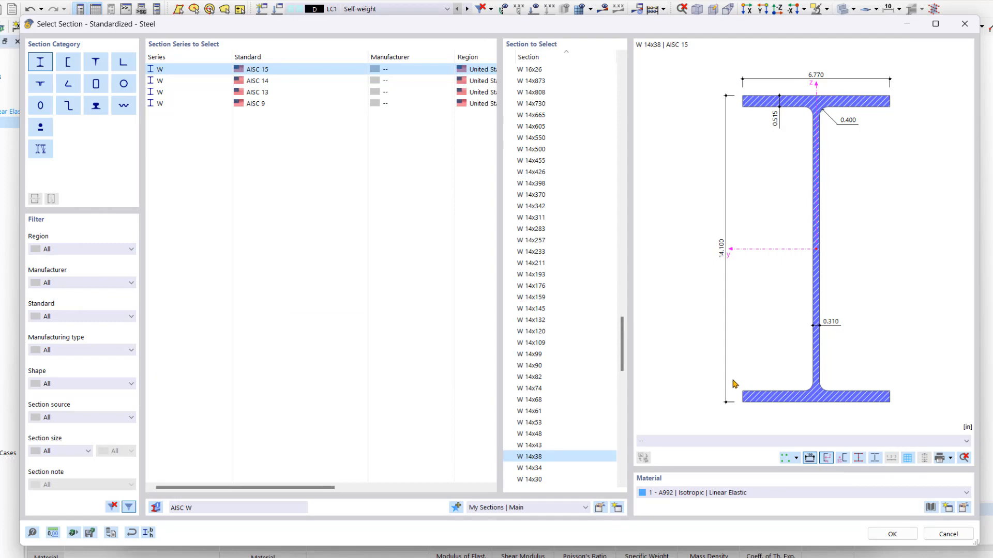
Step: Display the shear center and the statical moments of area about the z-axis (TWA) in the W 14x38 preview, and accept the section
click(722, 442)
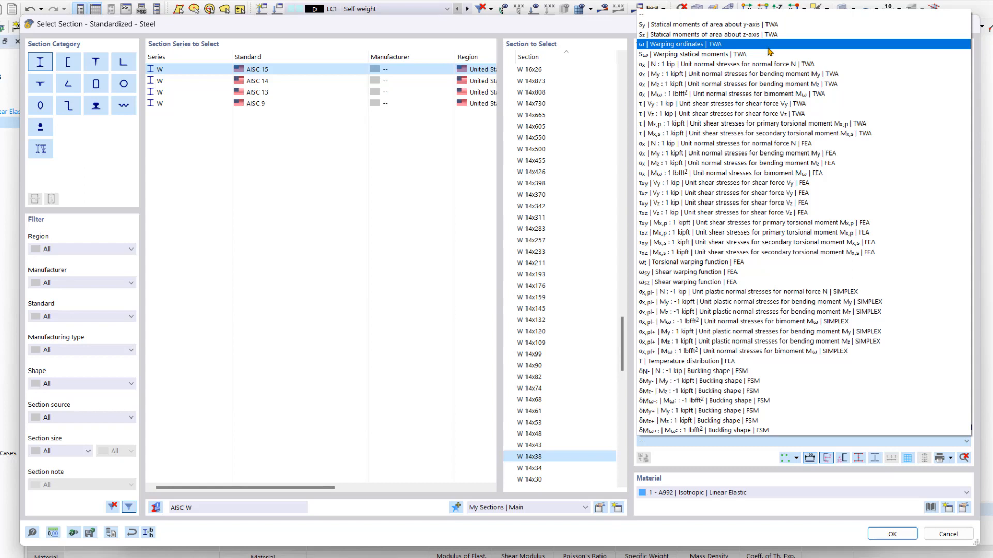
click(851, 443)
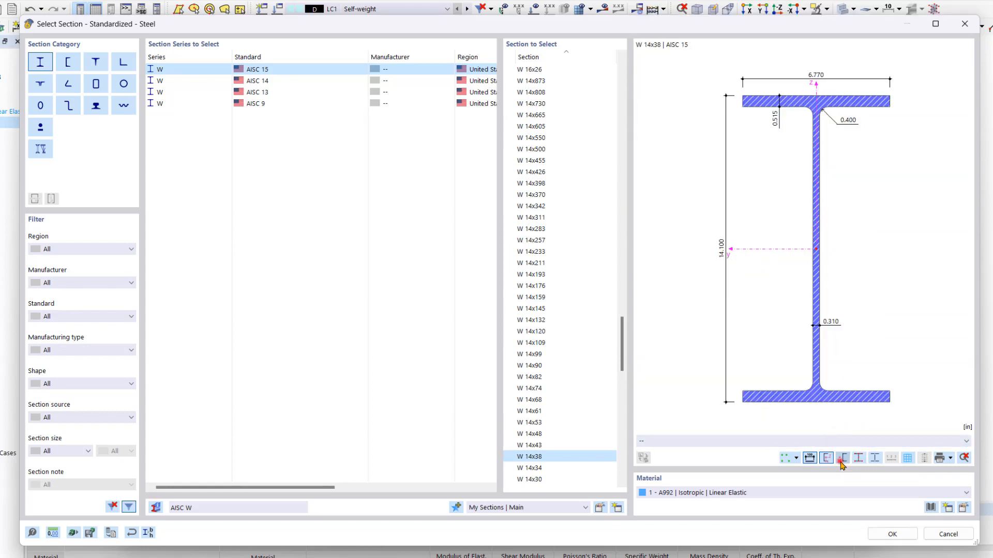
click(840, 463)
click(744, 444)
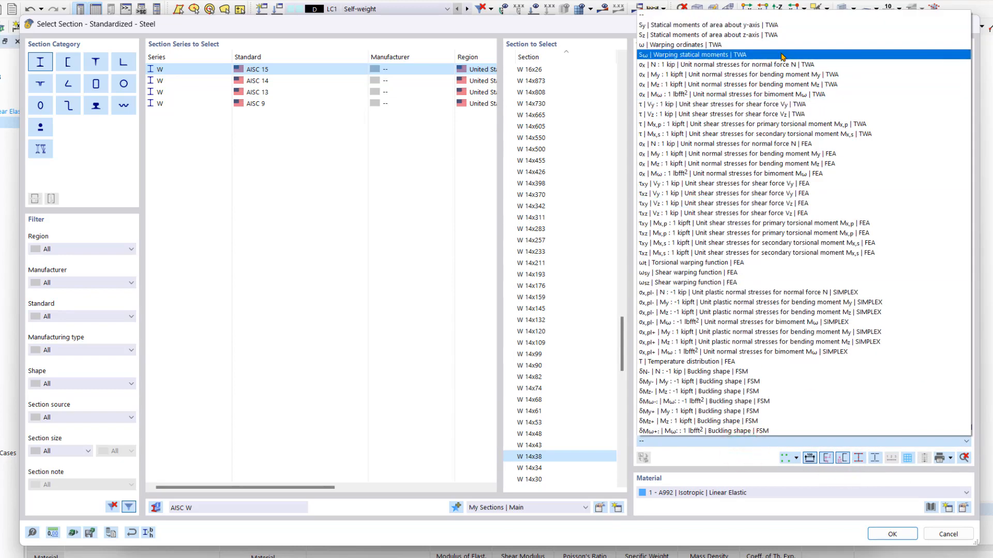
click(760, 35)
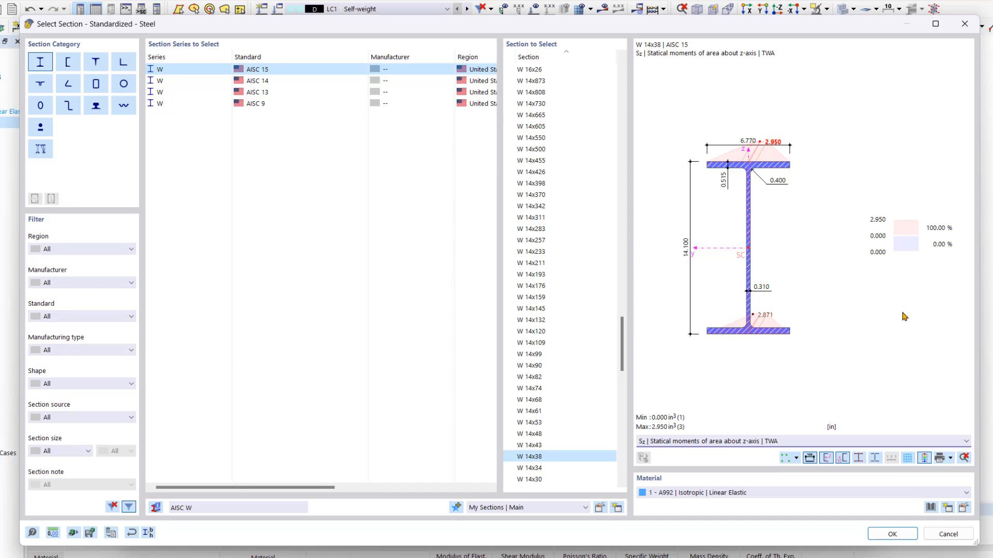
click(890, 535)
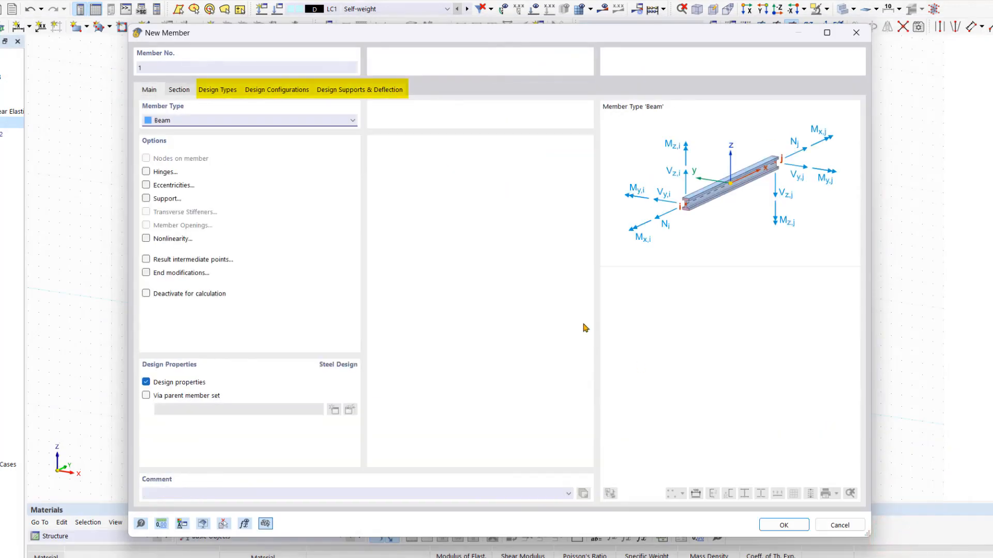
Step: Review the new member's steel design type assignments for effective lengths and local section reductions, and return to its main settings
click(282, 92)
click(217, 91)
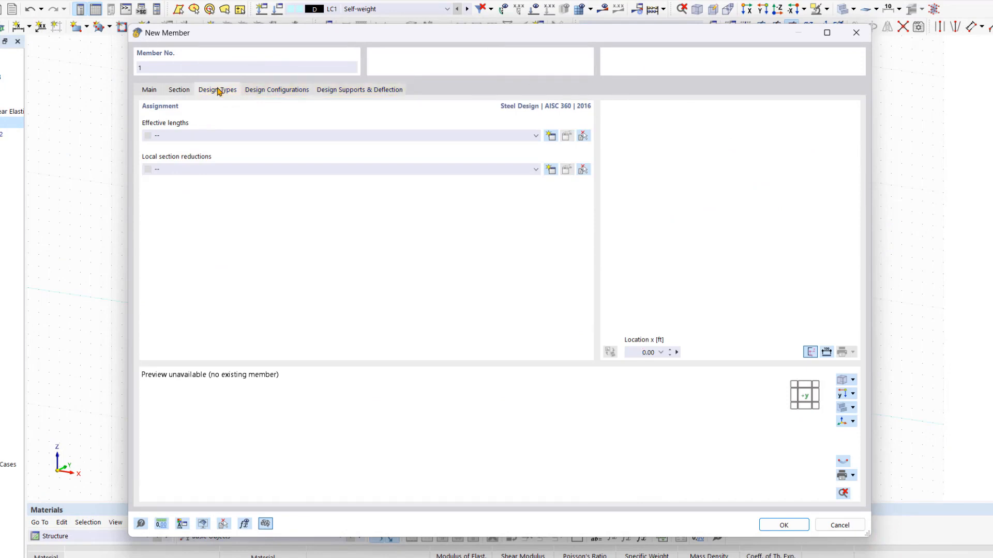
click(149, 90)
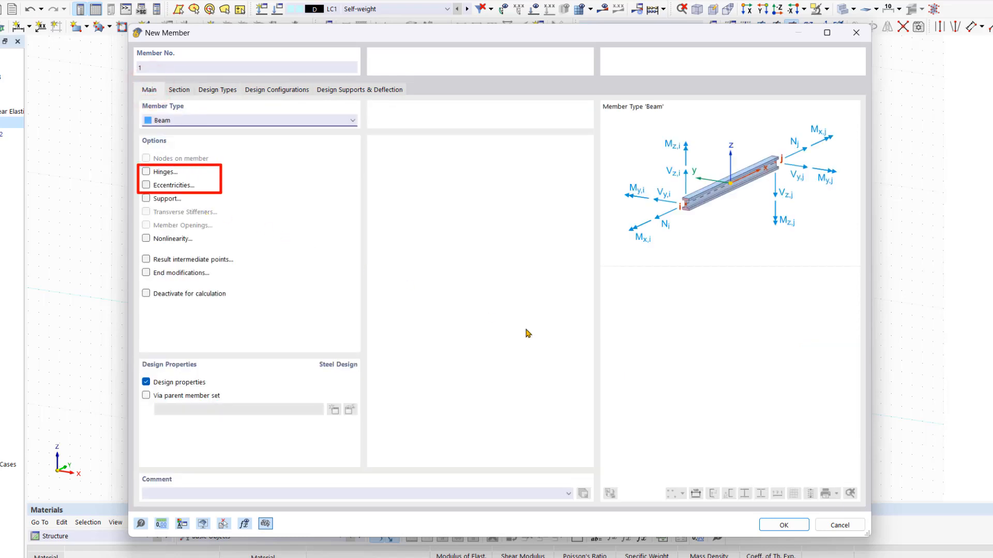
Step: Accept the member settings and place the member as a vertical column from node 1 at the origin up to node 2, ending member placement
click(785, 526)
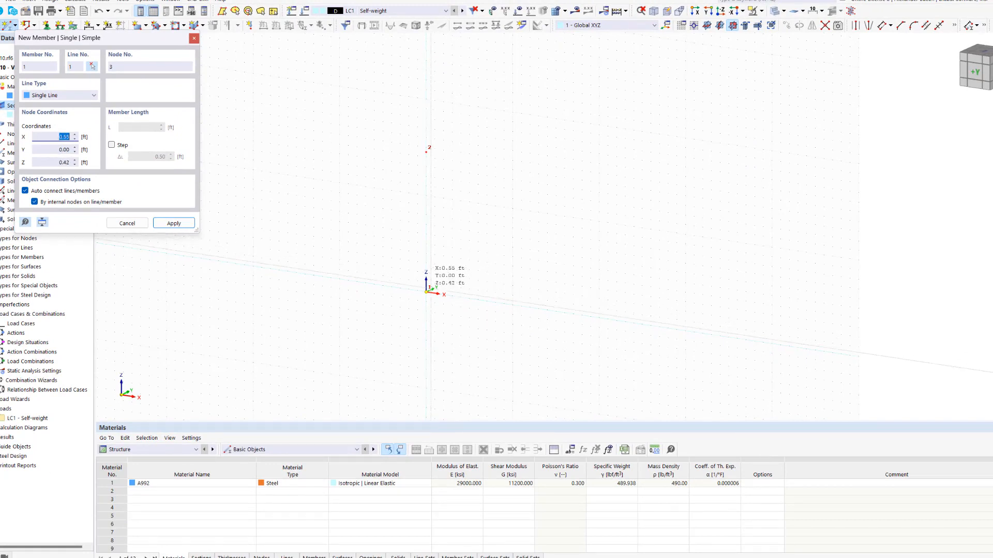
click(427, 291)
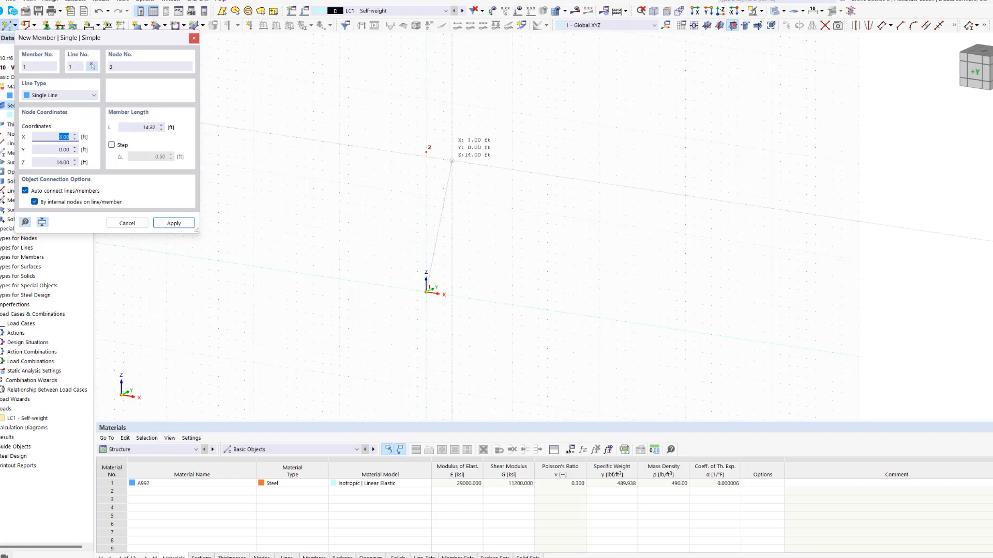
click(427, 152)
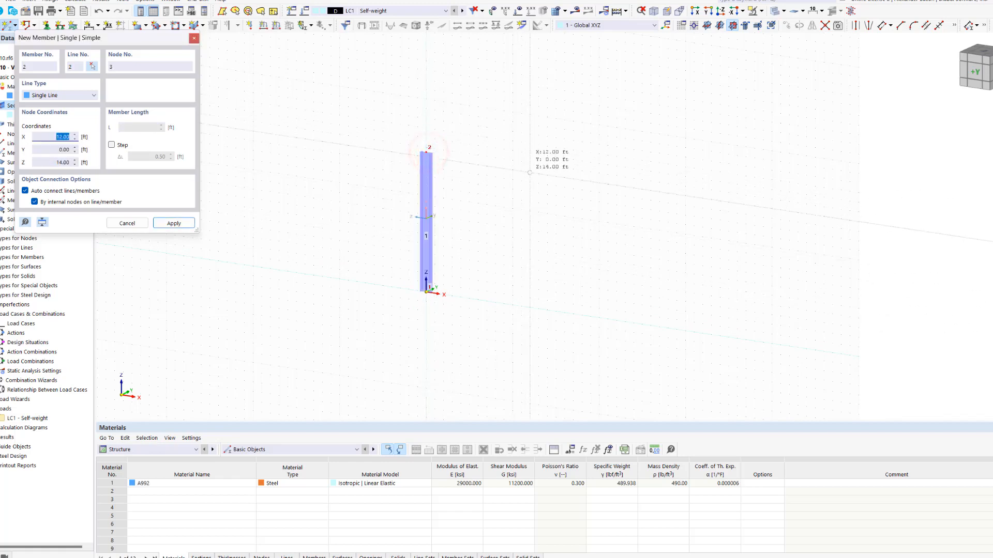
right_click(531, 179)
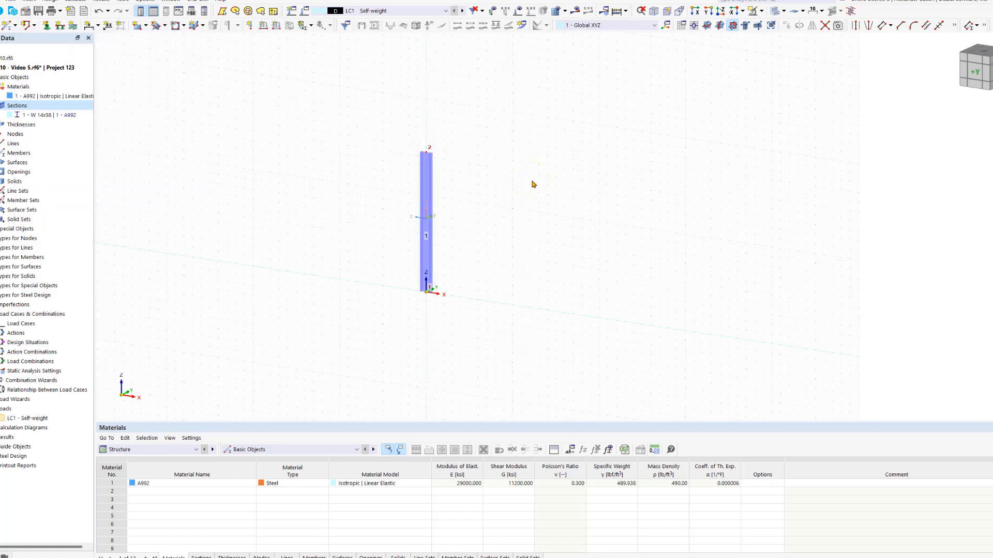